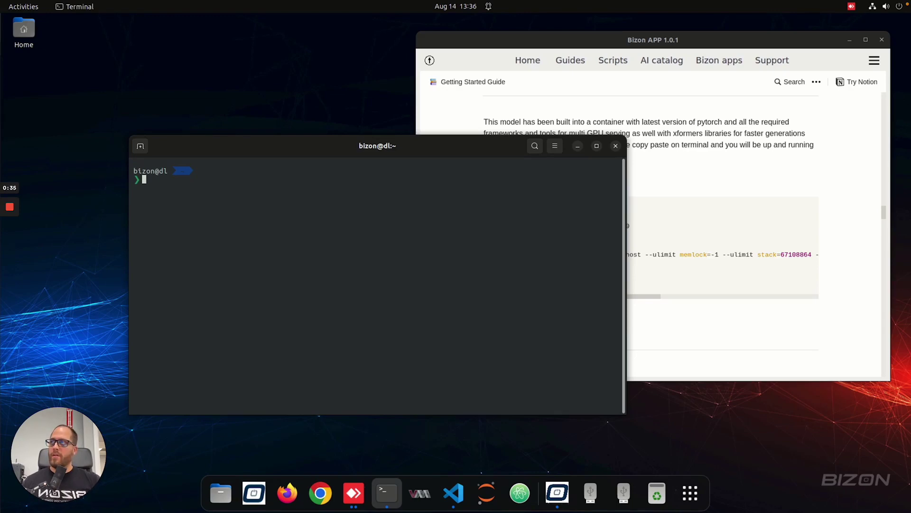
Close the Bizon APP guide window so the Terminal shell is left in front
left_click(713, 113)
left_click(882, 39)
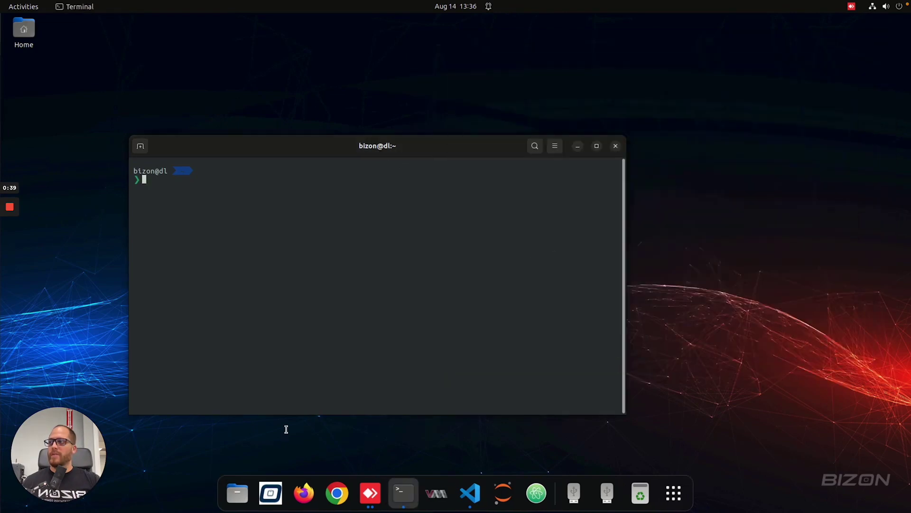
Launch Bizon APP and move its window to the right of the screen
left_click(270, 493)
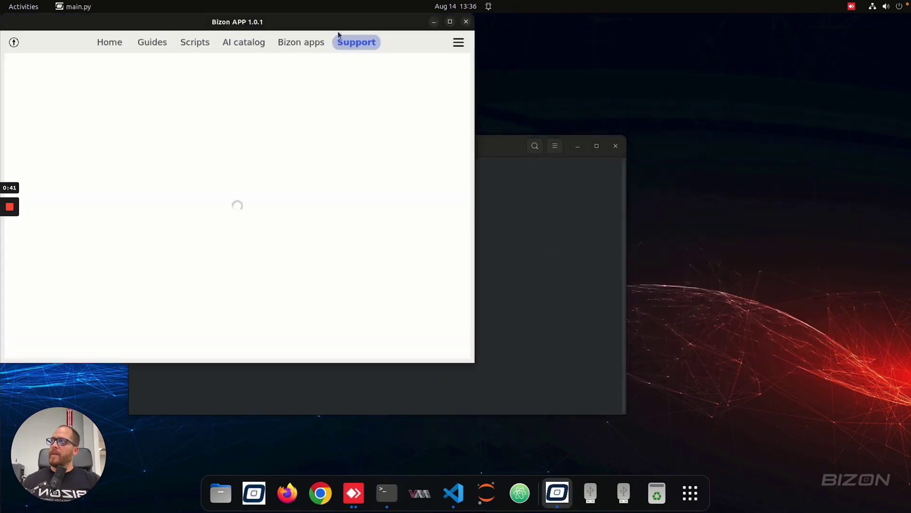
left_click_drag(338, 34, 703, 69)
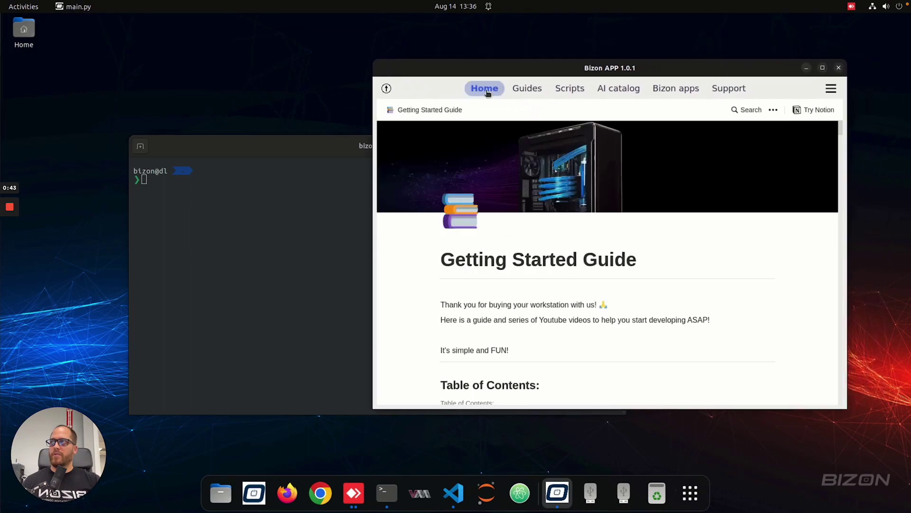
scroll(602, 321, "down", 4)
scroll(582, 288, "down", 1)
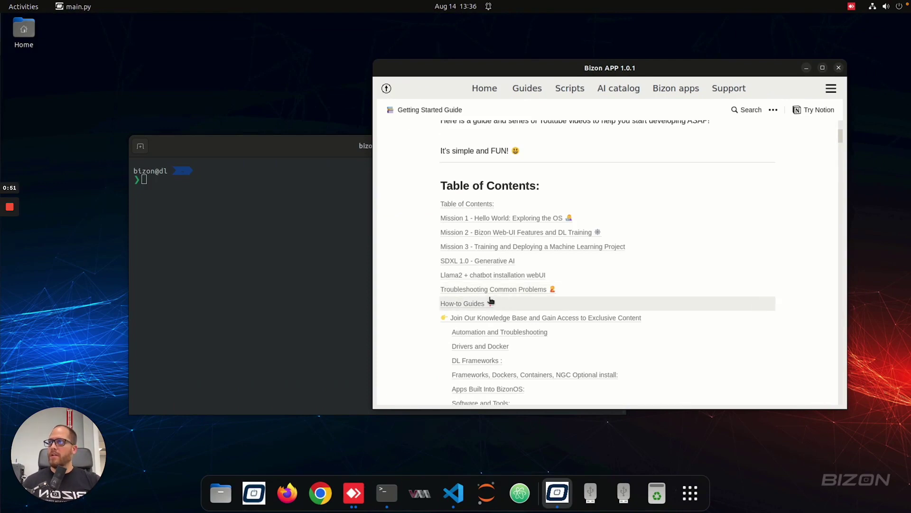
Jump to the SDXL 1.0 - Generative AI section and scroll to its docker commands
left_click(460, 262)
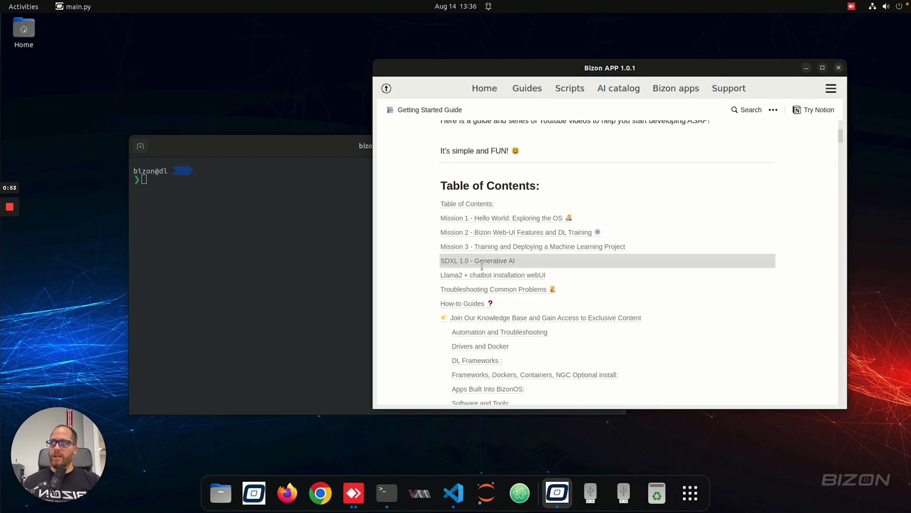
scroll(522, 252, "up", 2)
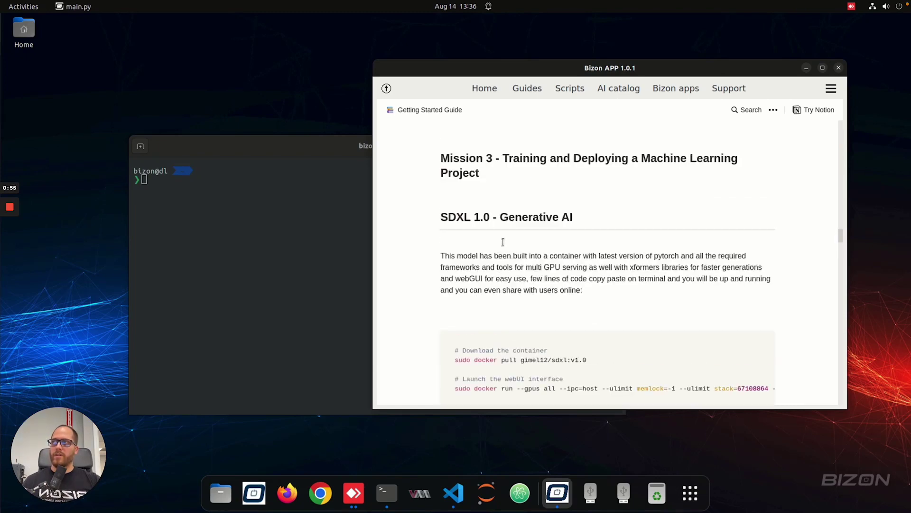
scroll(516, 209, "up", 2)
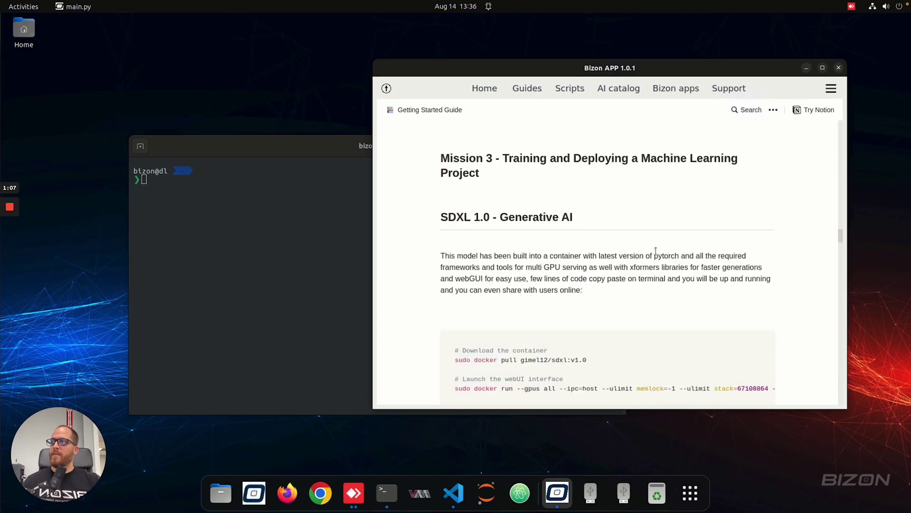
scroll(677, 253, "down", 2)
scroll(481, 226, "down", 1)
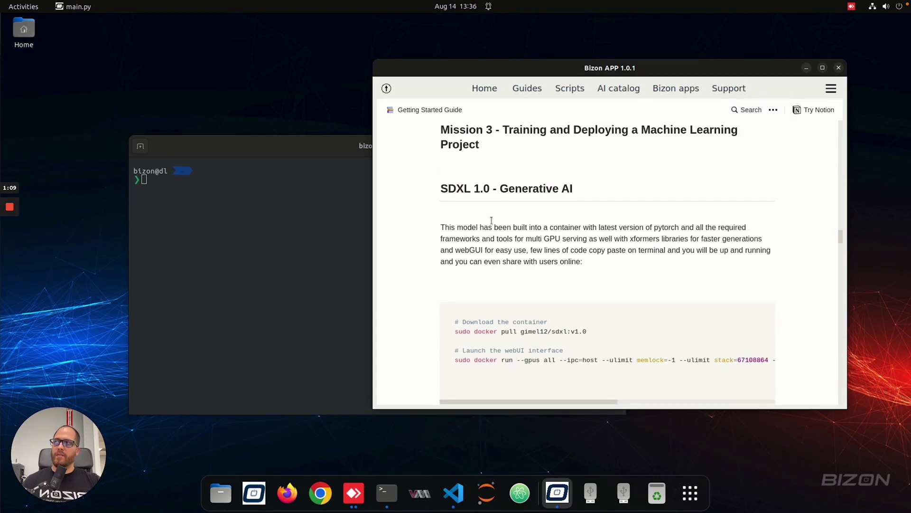
scroll(504, 209, "down", 1)
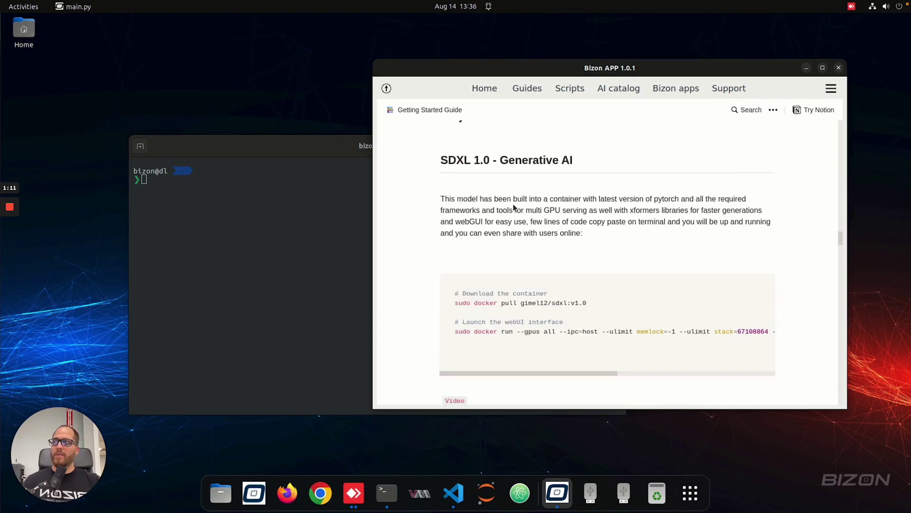
Select the whole 'sudo docker pull gimel12/sdxl:v1.0' line in the guide's code block
double_click(585, 303)
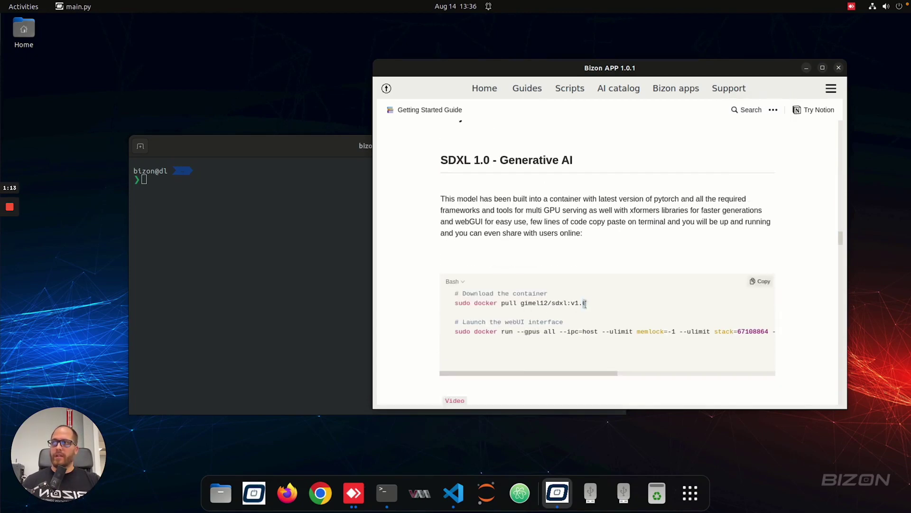
left_click_drag(575, 308, 459, 306)
key("ctrl+c")
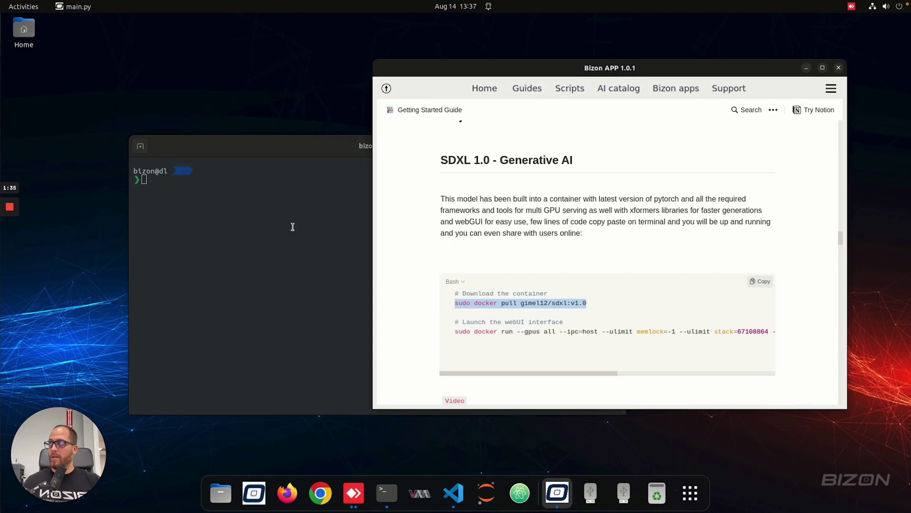
Paste and run 'sudo docker pull gimel12/sdxl:v1.0', entering the sudo password when prompted
right_click(277, 218)
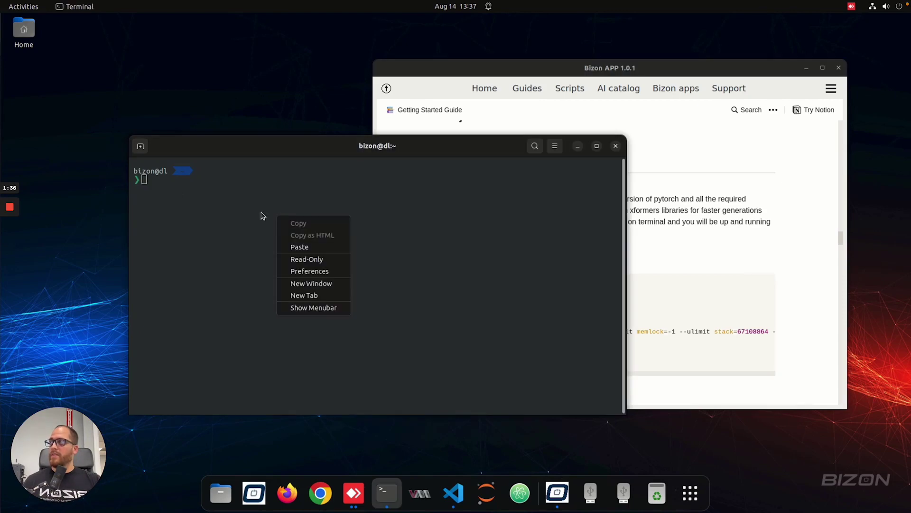
left_click(299, 247)
key("Return")
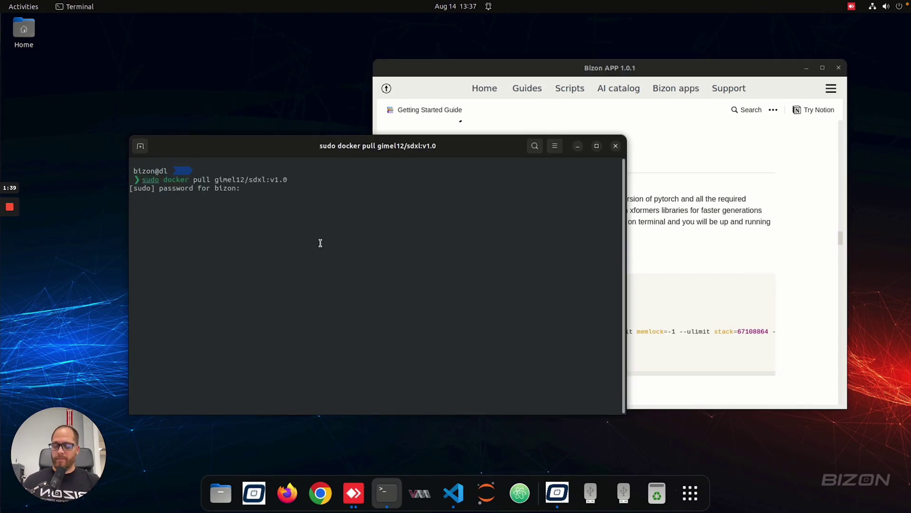
key("Return")
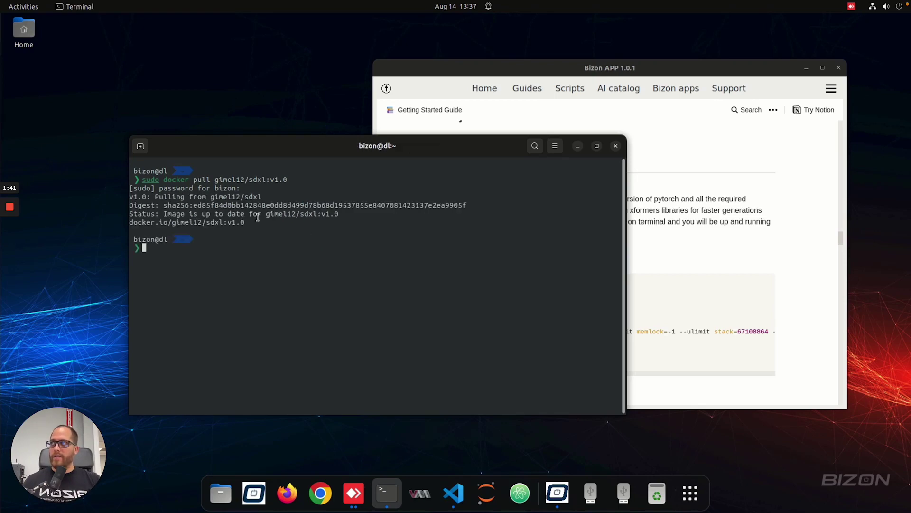
left_click_drag(249, 222, 123, 194)
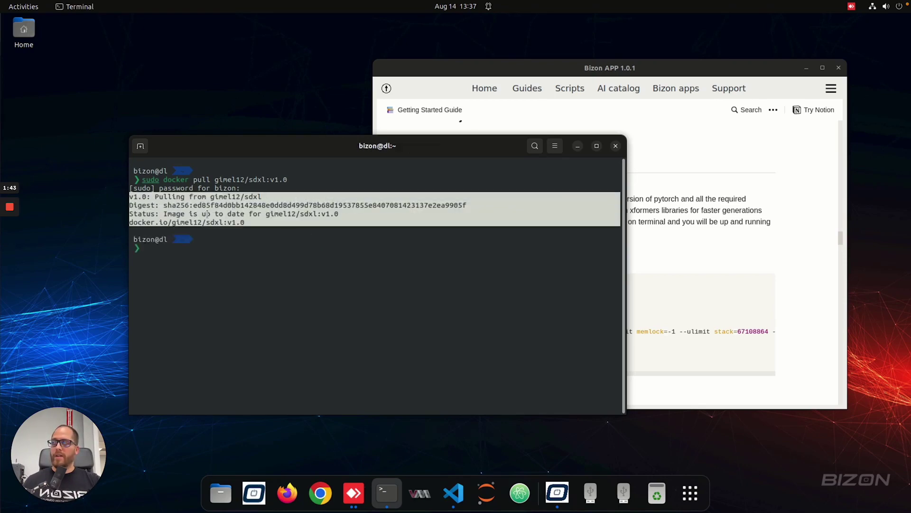
left_click(228, 223)
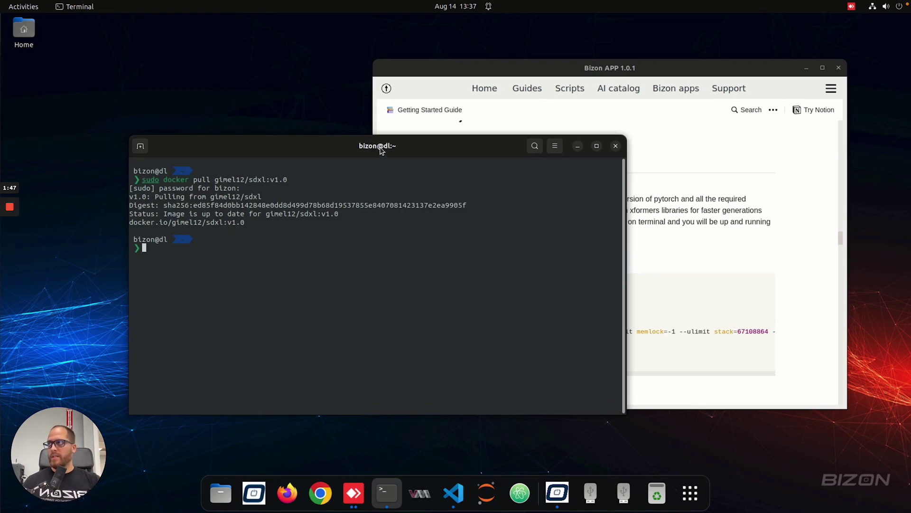
left_click_drag(383, 151, 372, 145)
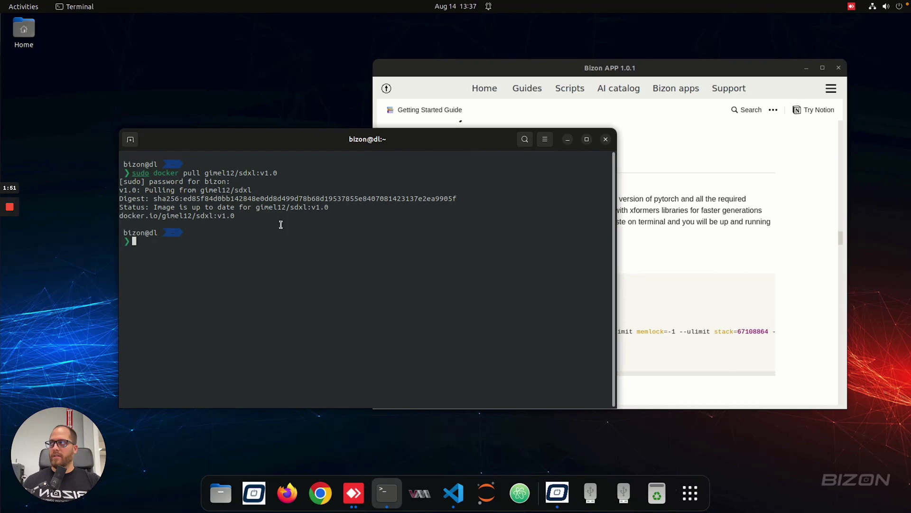
Copy the docker run launch command from the SDXL guide
left_click(697, 179)
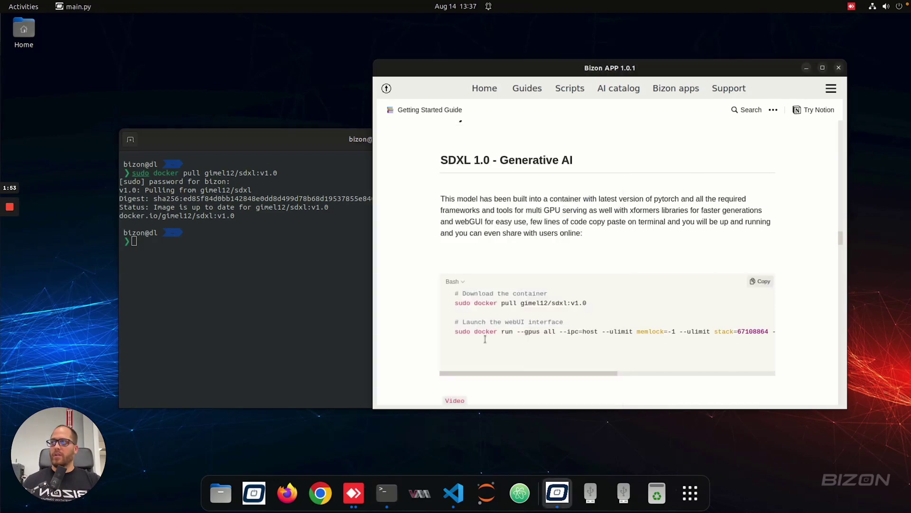
left_click_drag(455, 333, 779, 317)
key("ctrl+c")
Paste the docker run command with 'python3 launch.py --share' into Terminal and run it
right_click(276, 270)
left_click(298, 299)
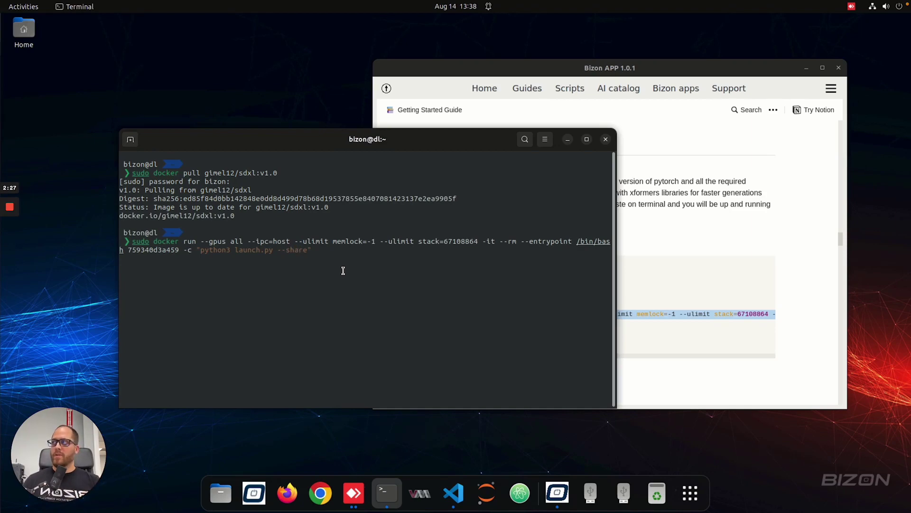
key("Right")
key("Right")
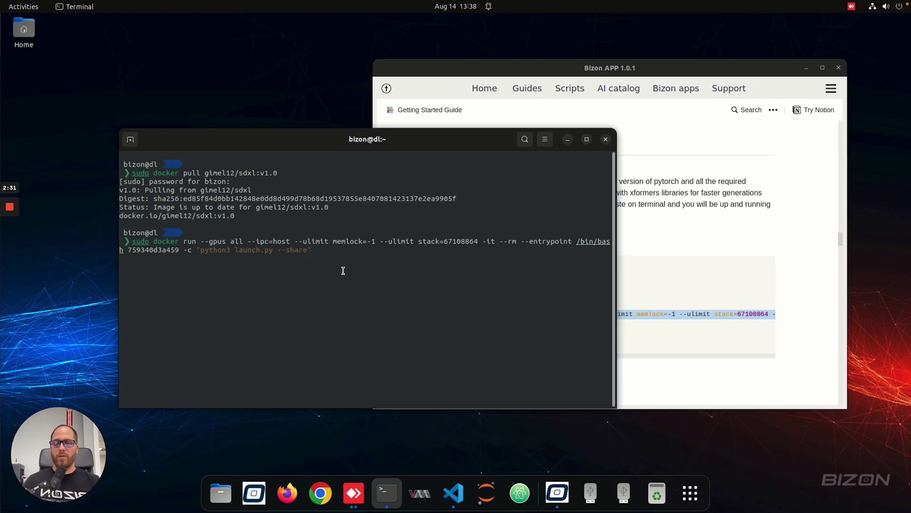
key("Left")
key("Left")
key("Left")
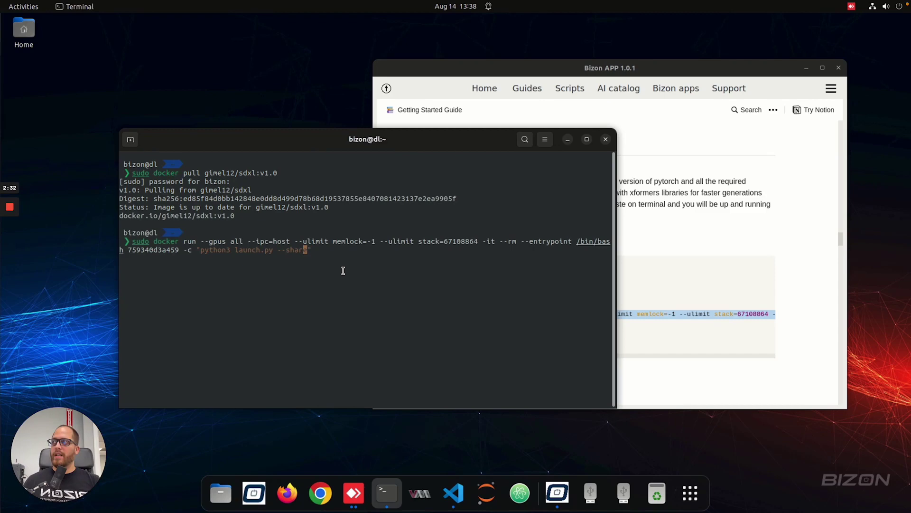
key("Left")
key("Left")
key("Left")
key("Right")
key("Right")
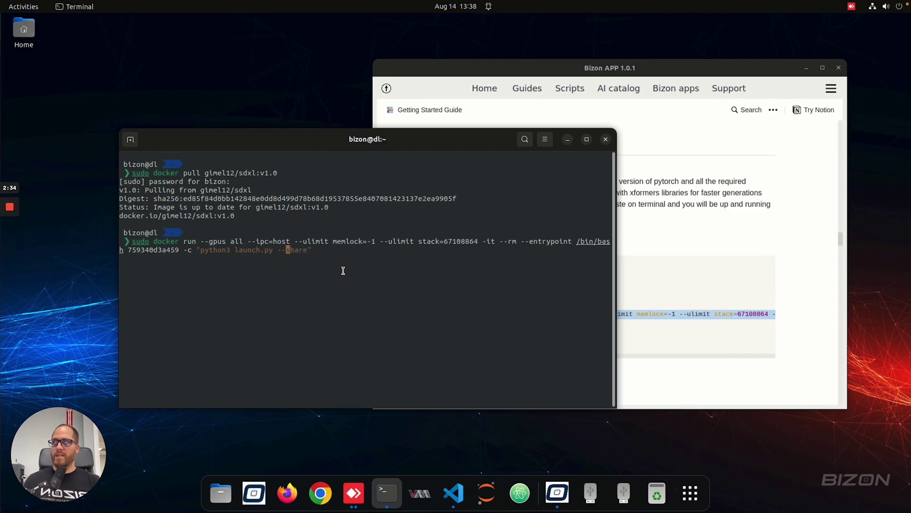
key("Right")
key("Right")
key("Return")
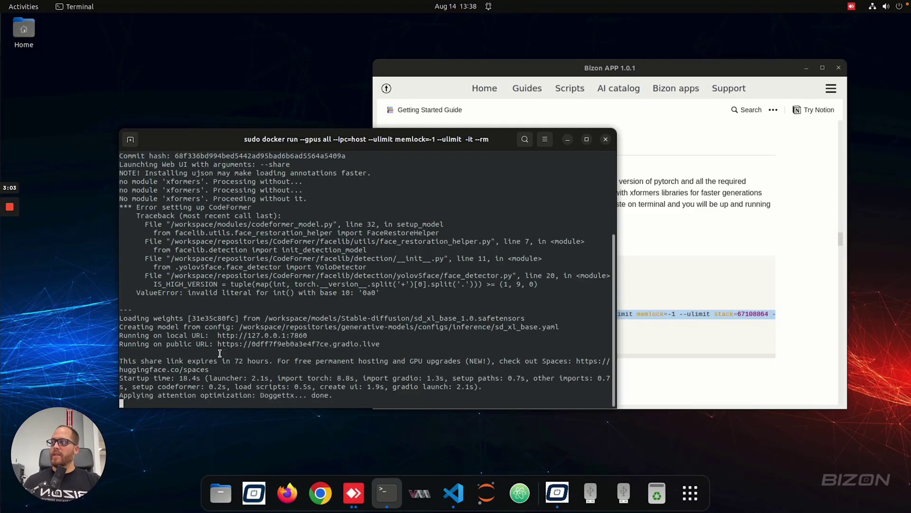
Copy the public gradio.live share URL from the terminal output
left_click_drag(217, 327, 380, 328)
right_click(360, 327)
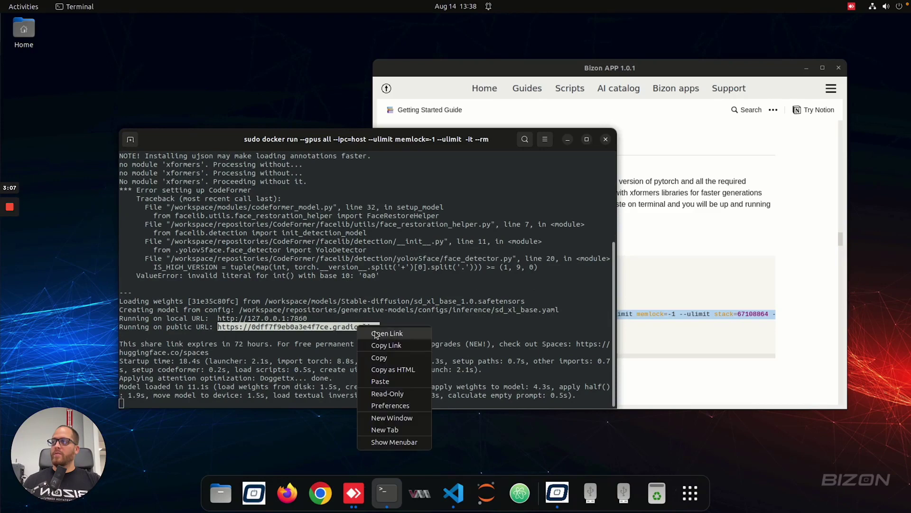
left_click(396, 358)
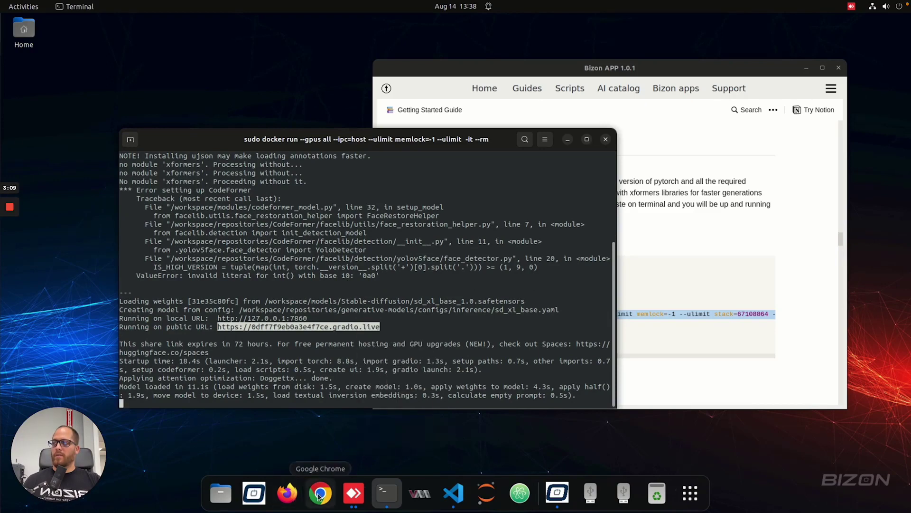
Open Chrome and load the copied gradio.live share URL in the address bar
left_click(319, 495)
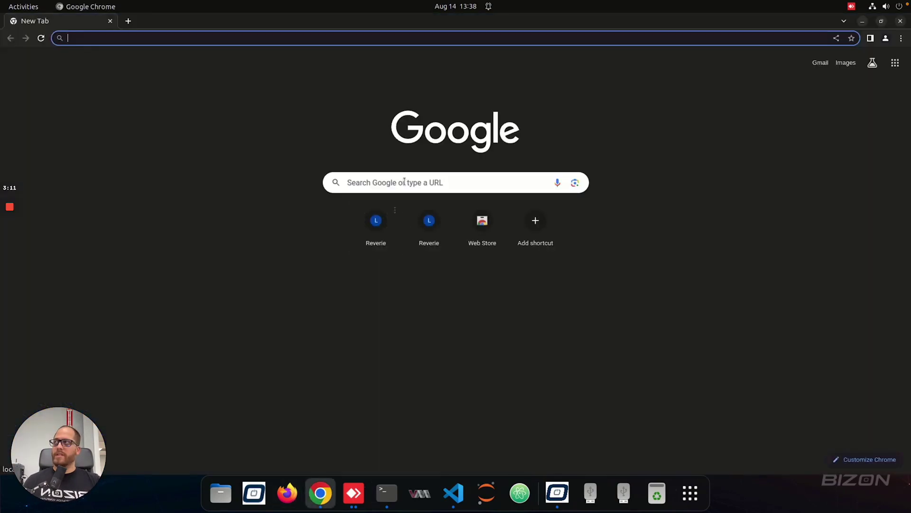
right_click(205, 38)
left_click(262, 81)
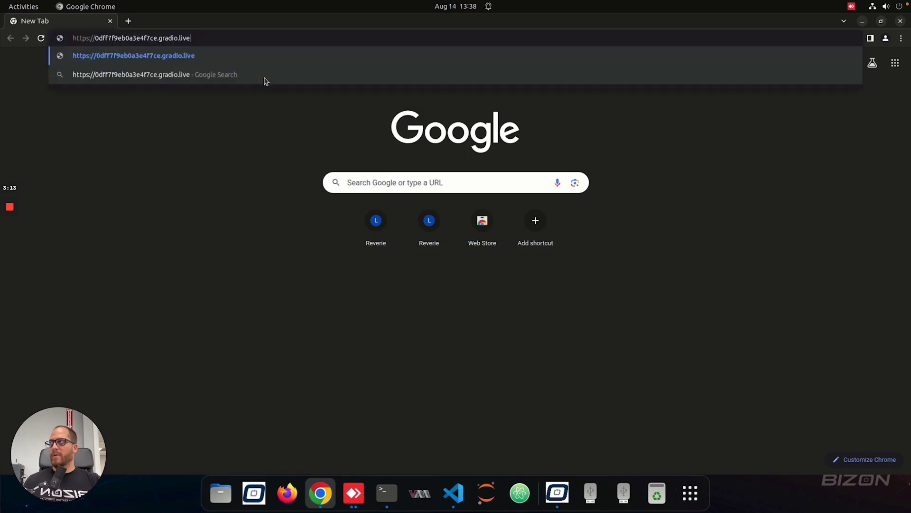
key("Return")
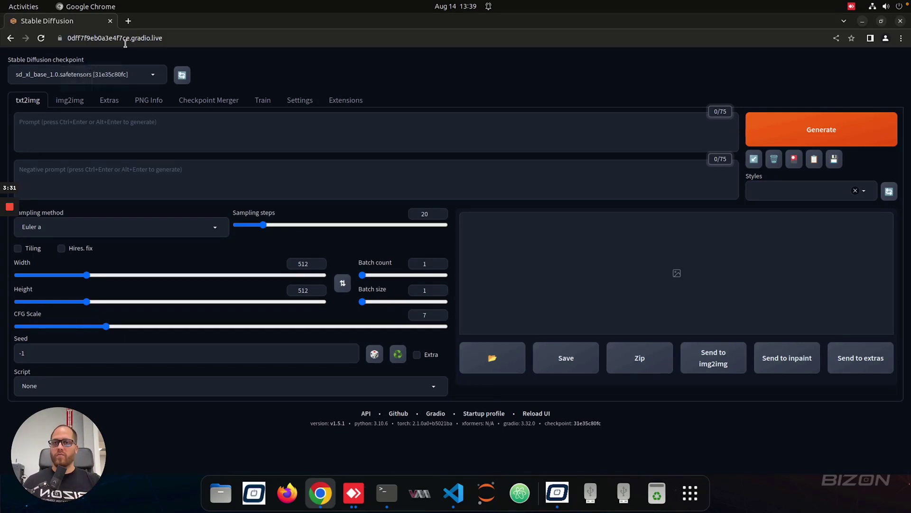
Set the image Width and Height to 1024
type("1024")
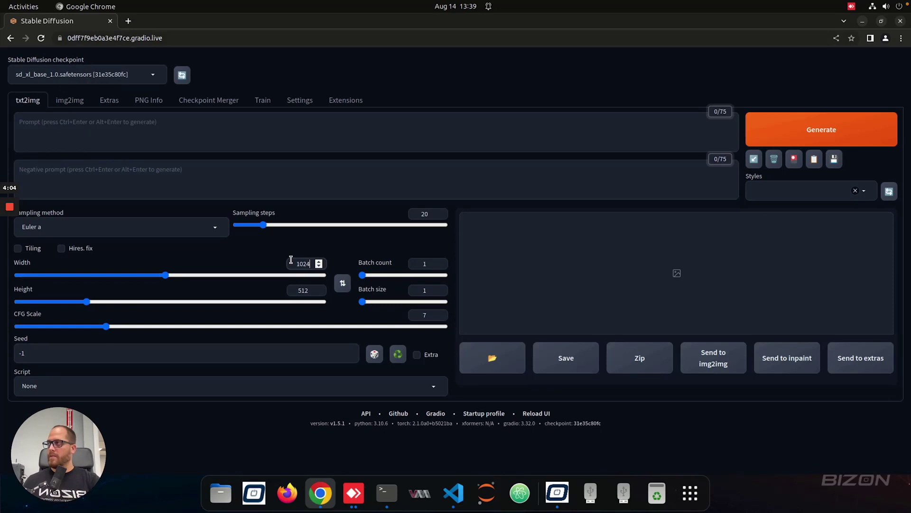
double_click(302, 289)
type("1")
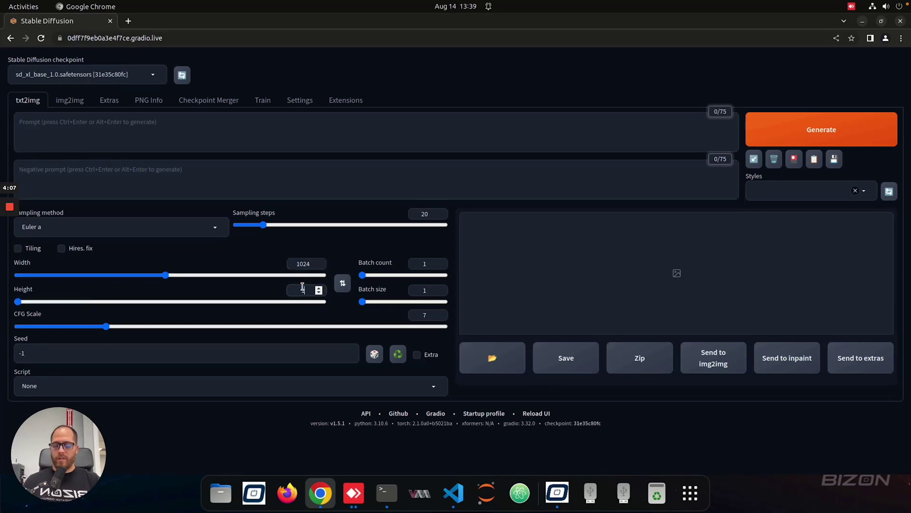
type("024")
Enter prompt 'a cat riding a bike in new york city, high detail image' and negative prompt 'no blur, no watermarks'
left_click(164, 130)
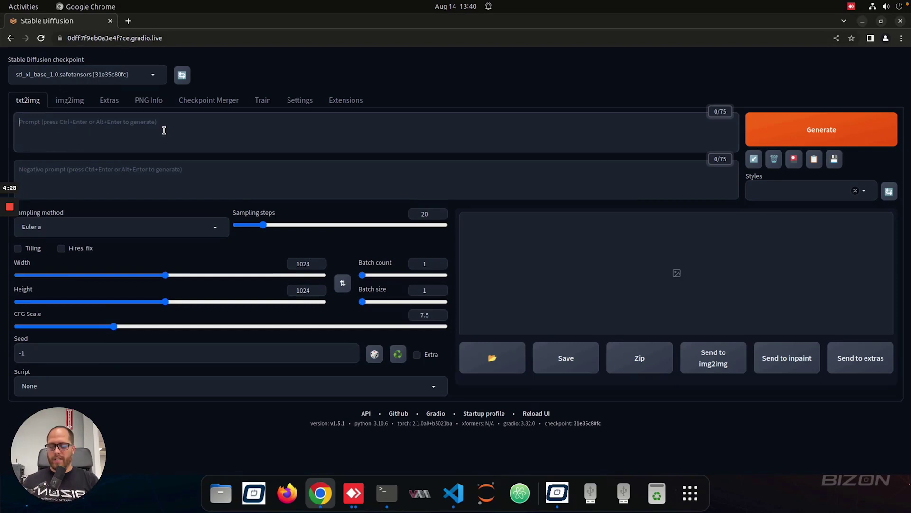
type("a cat riding a bike in new york city,")
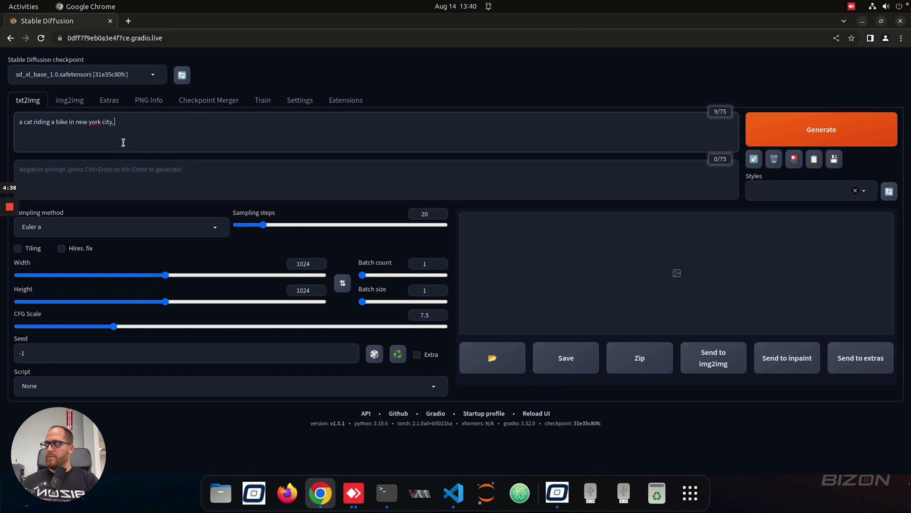
type("ig")
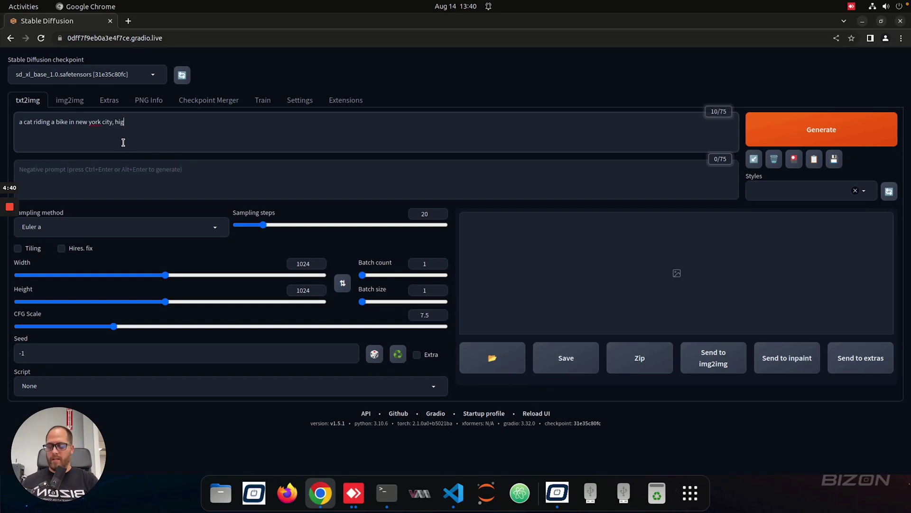
type("h detail image")
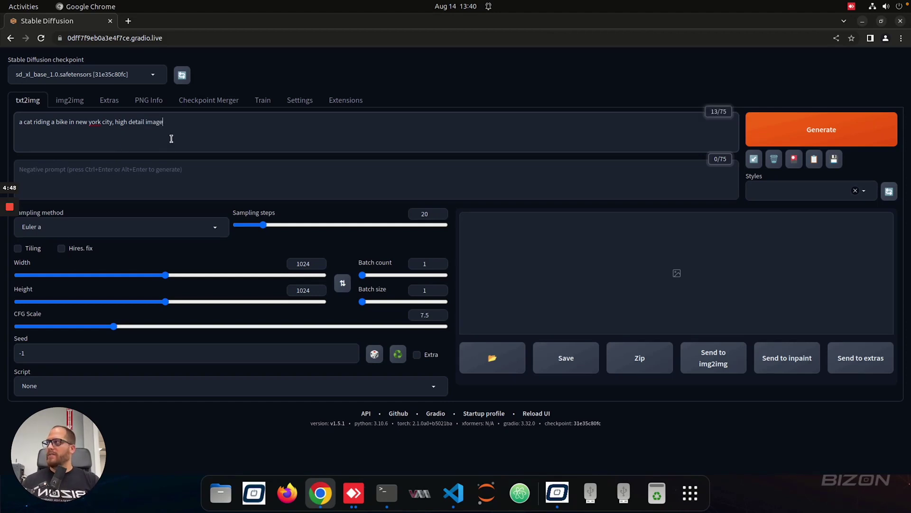
left_click(154, 172)
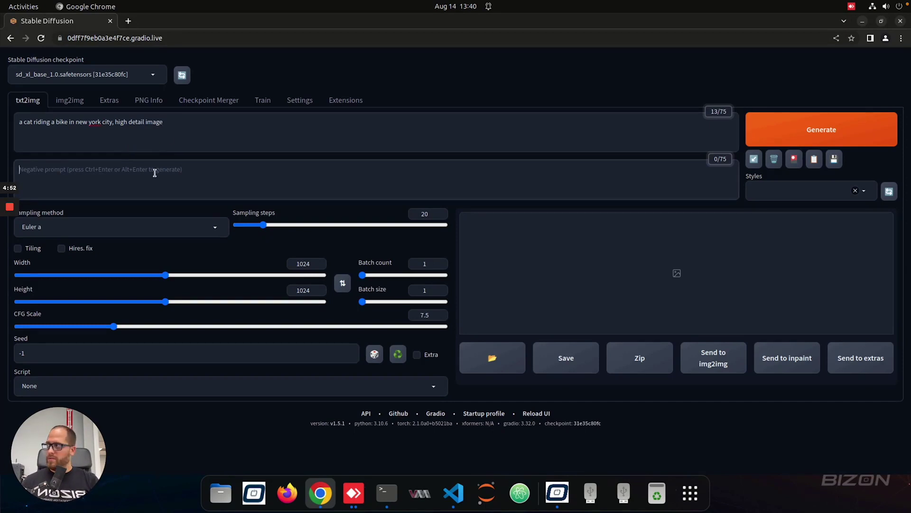
type("no blur, no")
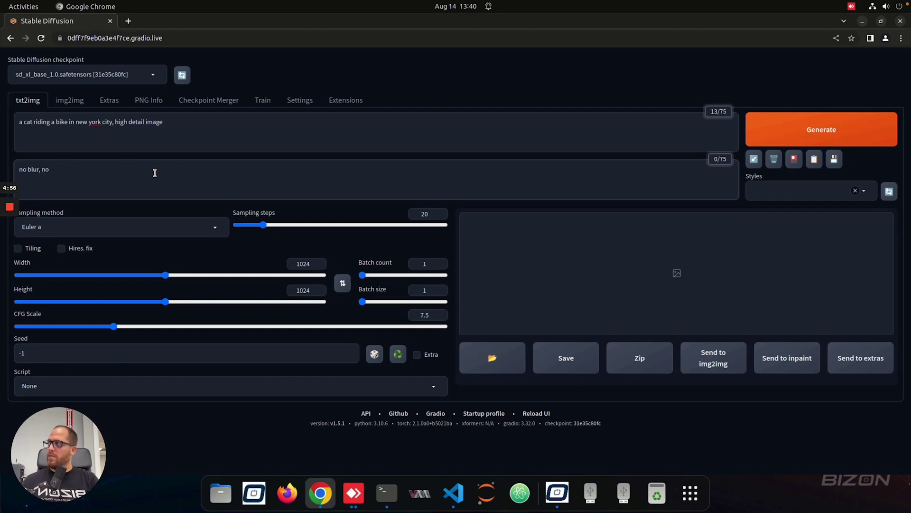
type(" waterm")
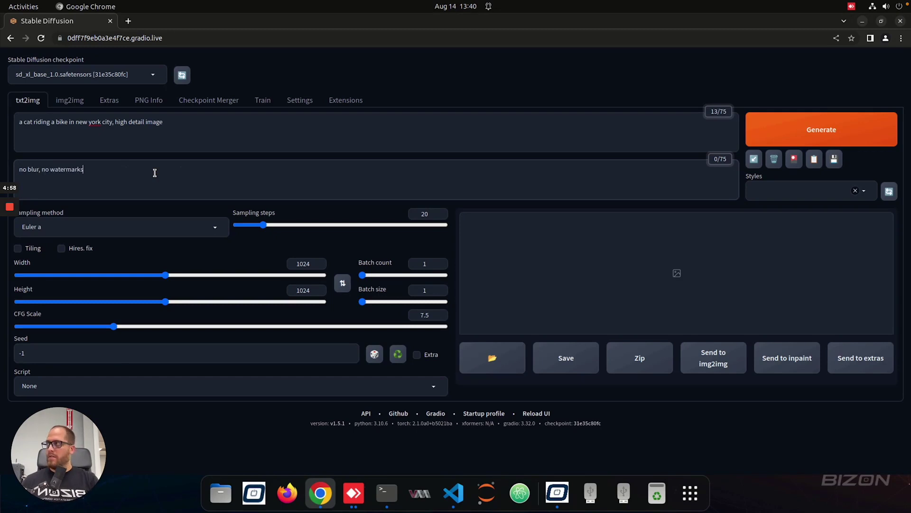
type("arks")
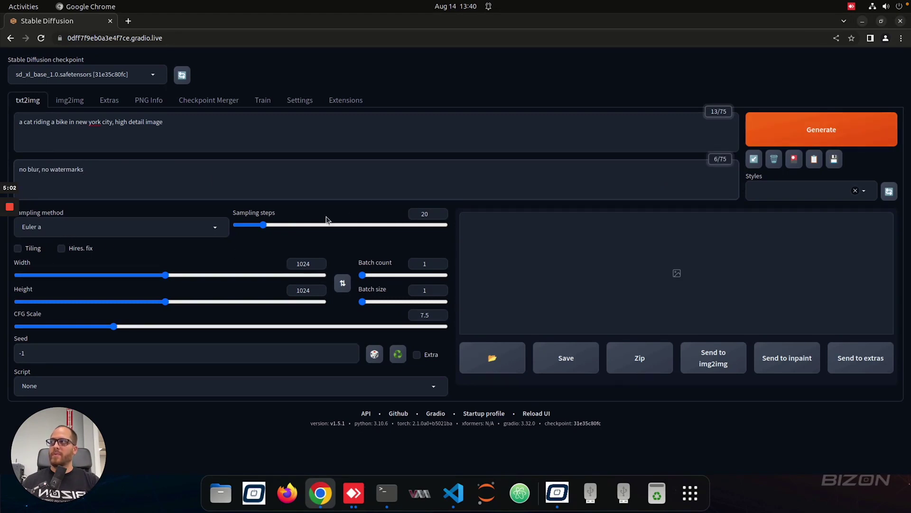
Generate the image, then run 'watch nvidia-smi' in a new Terminal beside it
left_click(840, 136)
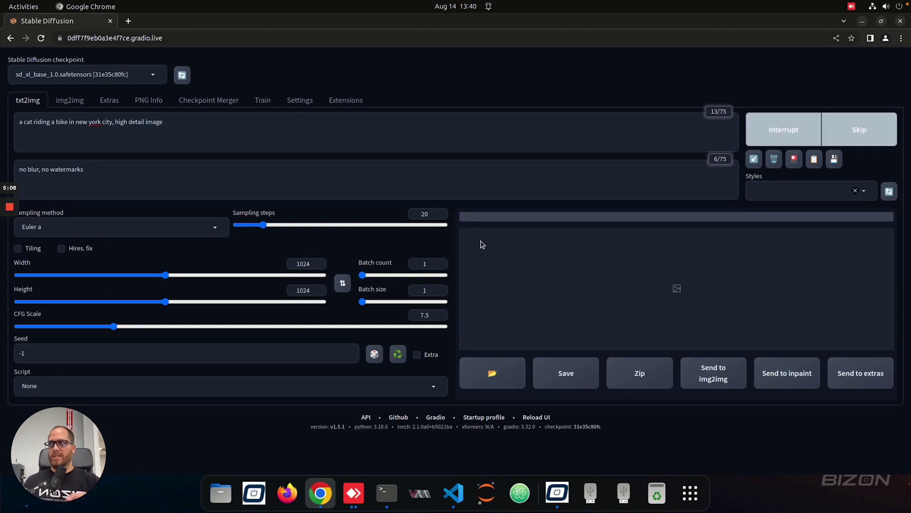
right_click(387, 496)
left_click(376, 399)
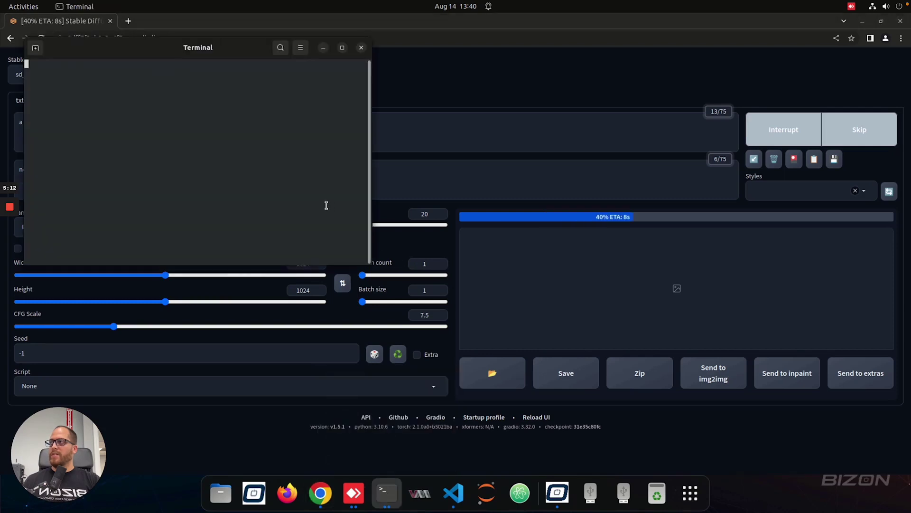
type("watch nvidi")
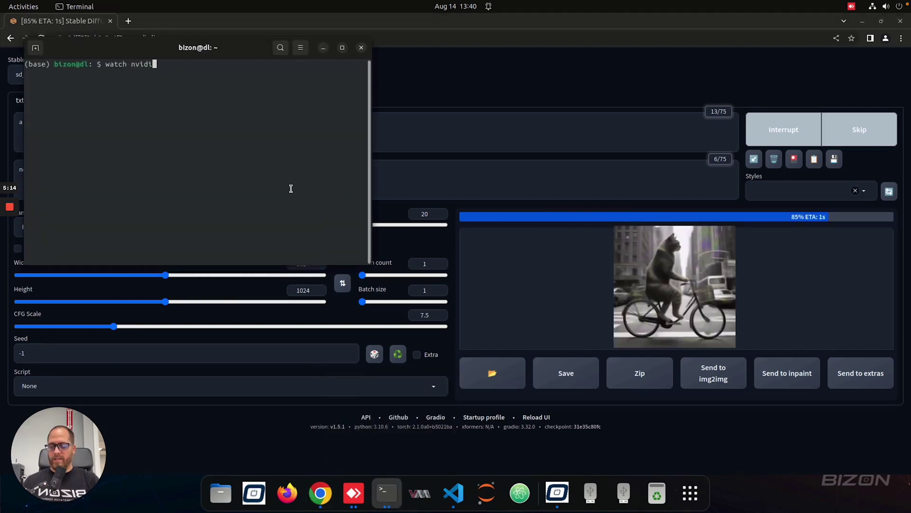
type("a-smi")
key("Return")
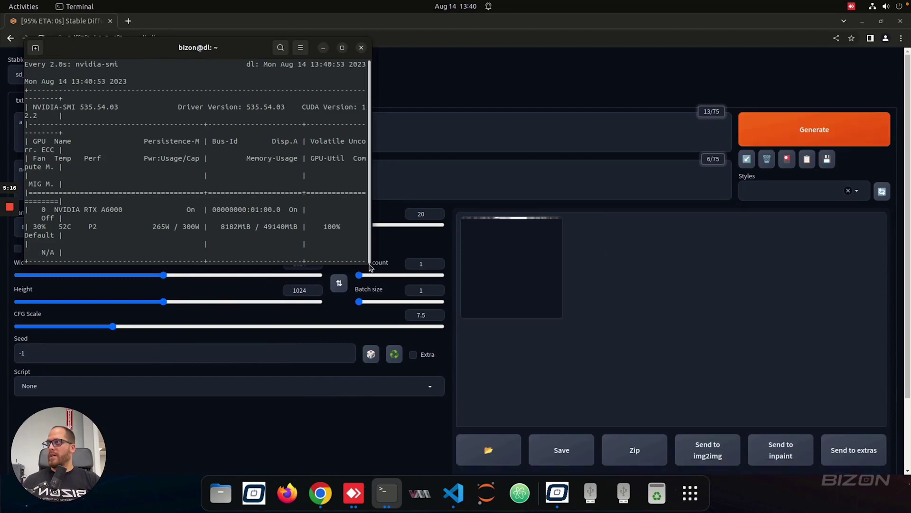
left_click_drag(370, 267, 589, 384)
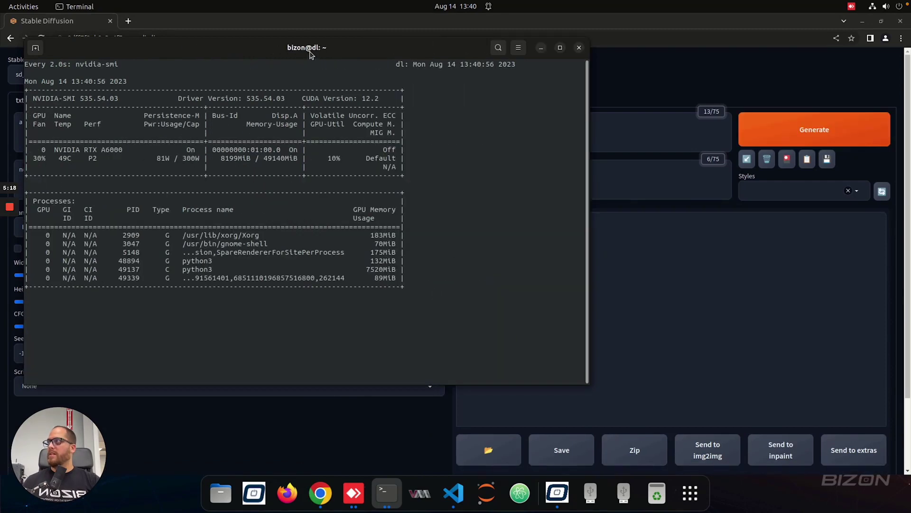
left_click_drag(310, 54, 545, 308)
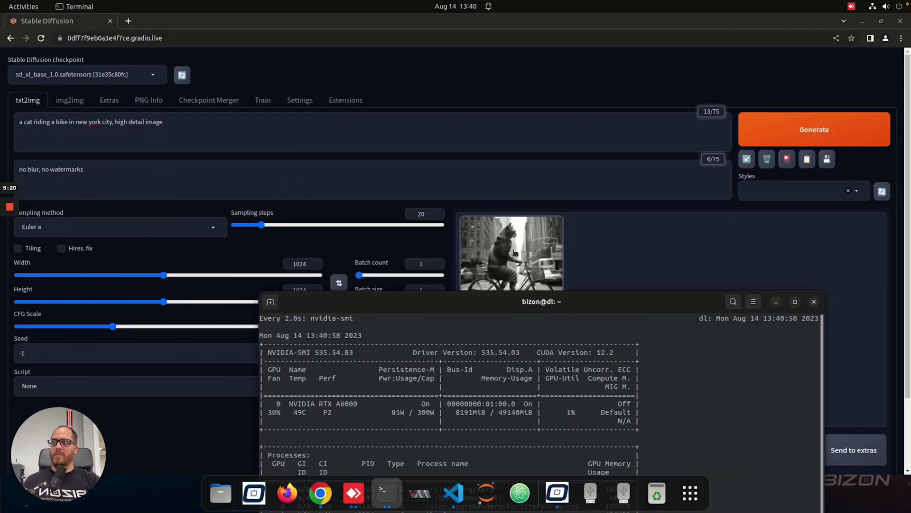
Append ', no black and white images' to the negative prompt and generate again
left_click(160, 171)
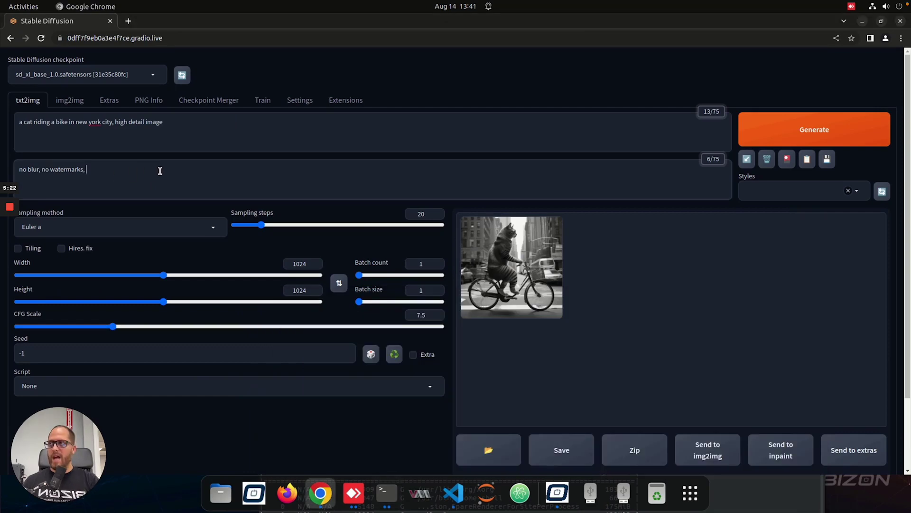
type(",")
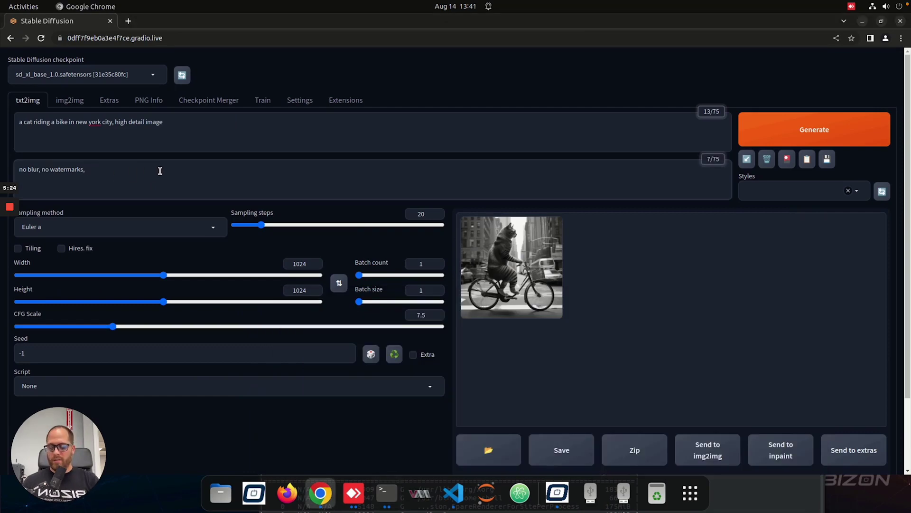
type(" no black and")
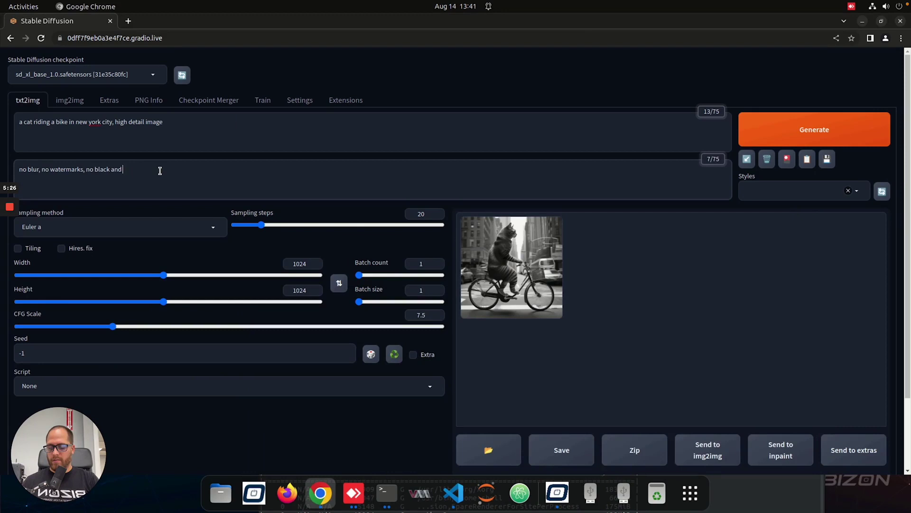
type(" white imag")
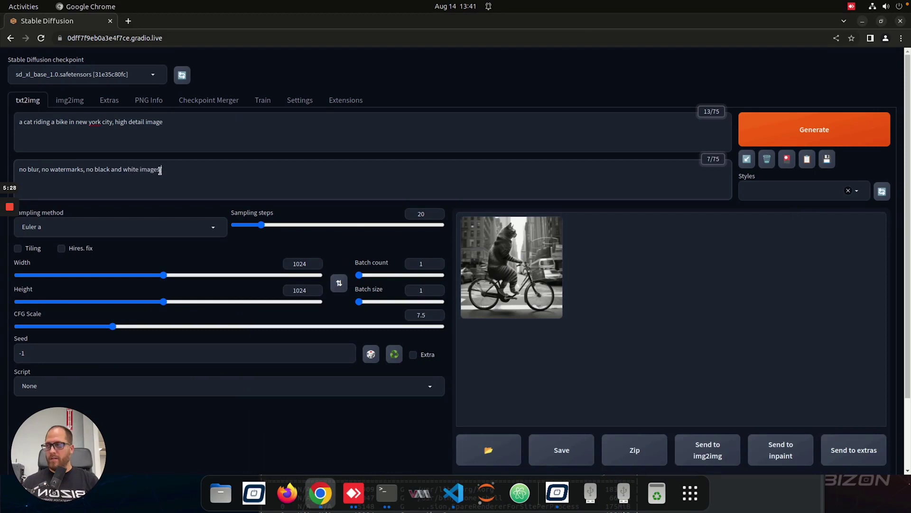
type("es")
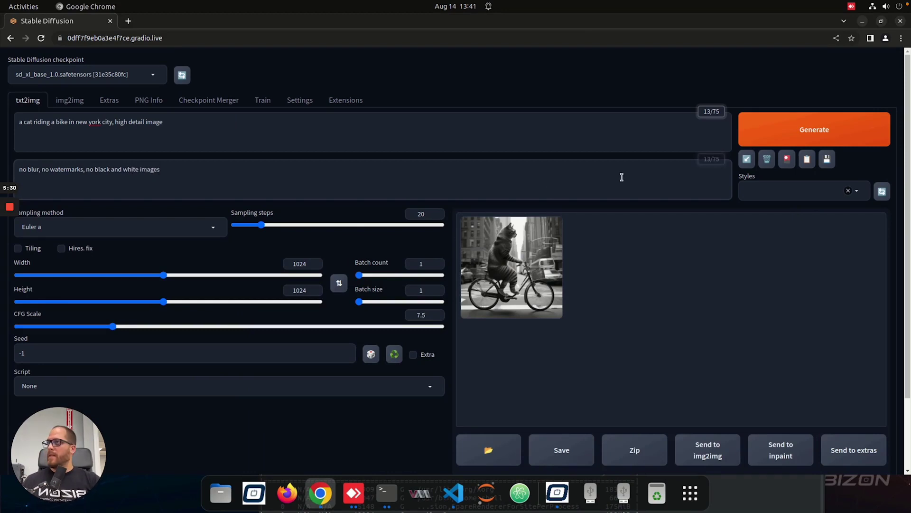
key("ctrl+Return")
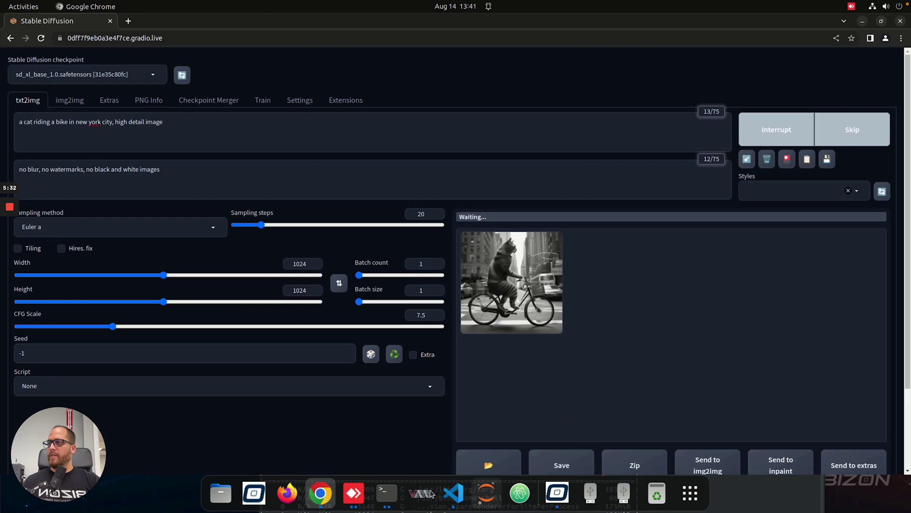
Watch GPU usage in the nvidia-smi monitor during rendering, then return to the new image
left_click(387, 493)
left_click_drag(423, 306, 383, 261)
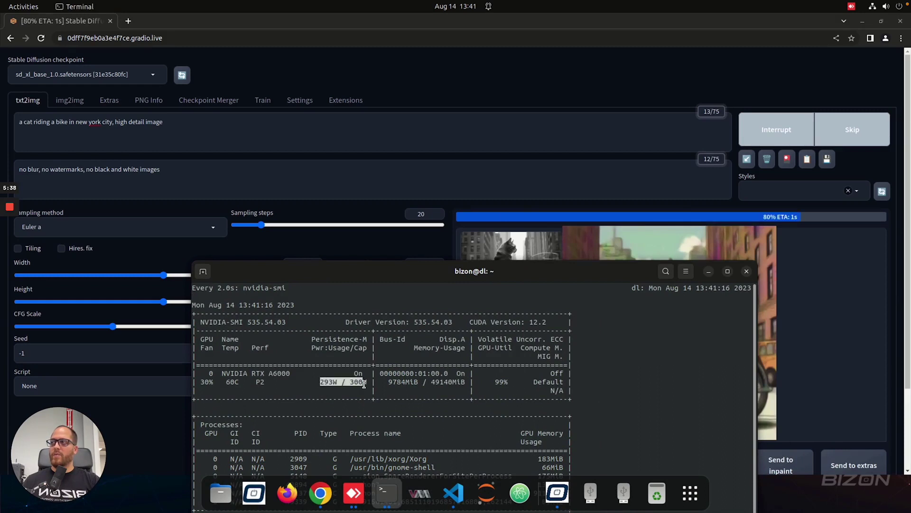
left_click(709, 271)
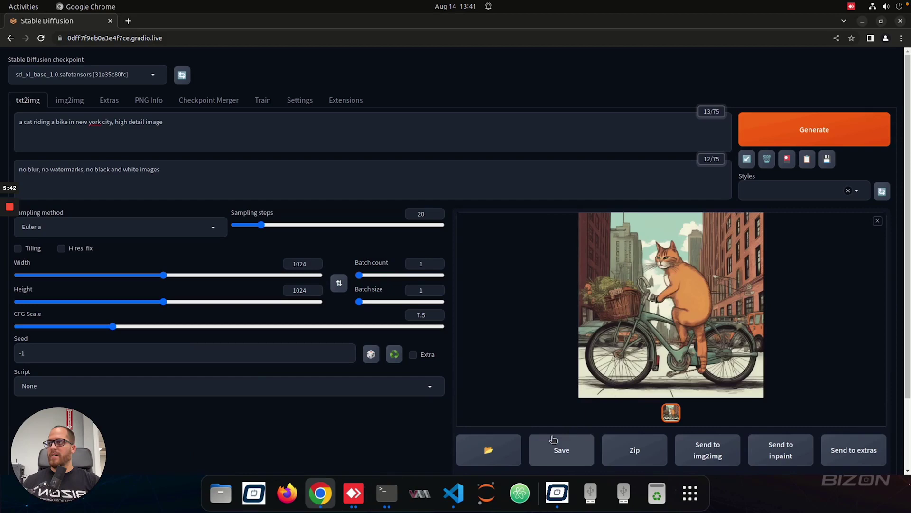
scroll(489, 441, "down", 2)
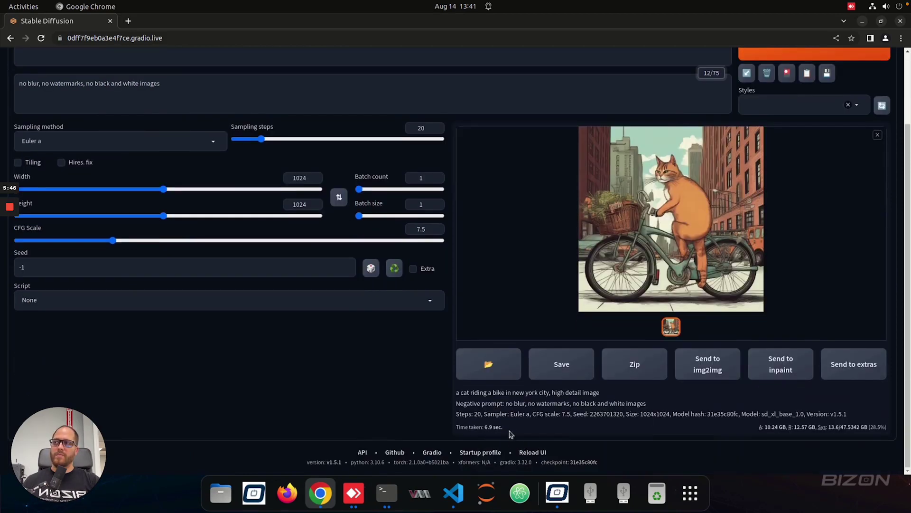
scroll(588, 401, "up", 2)
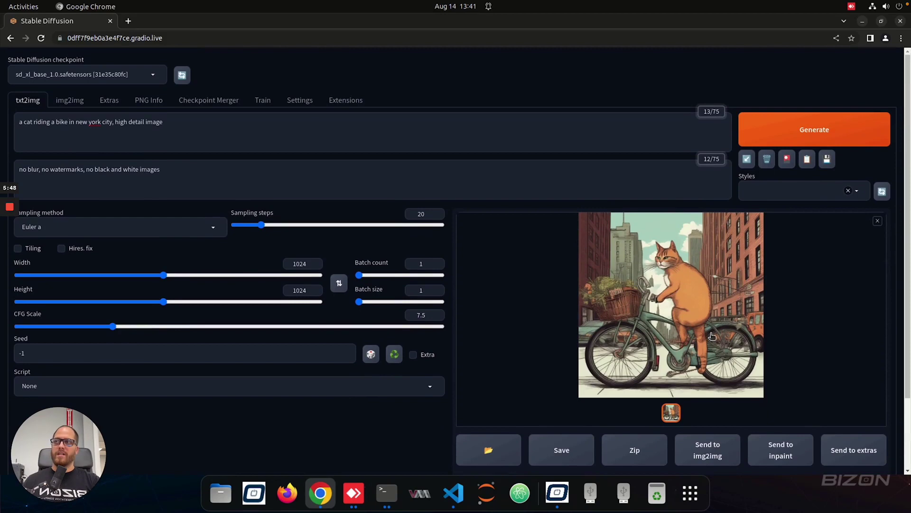
Append ', ultra realistic' to the positive prompt and generate a new image
left_click(209, 116)
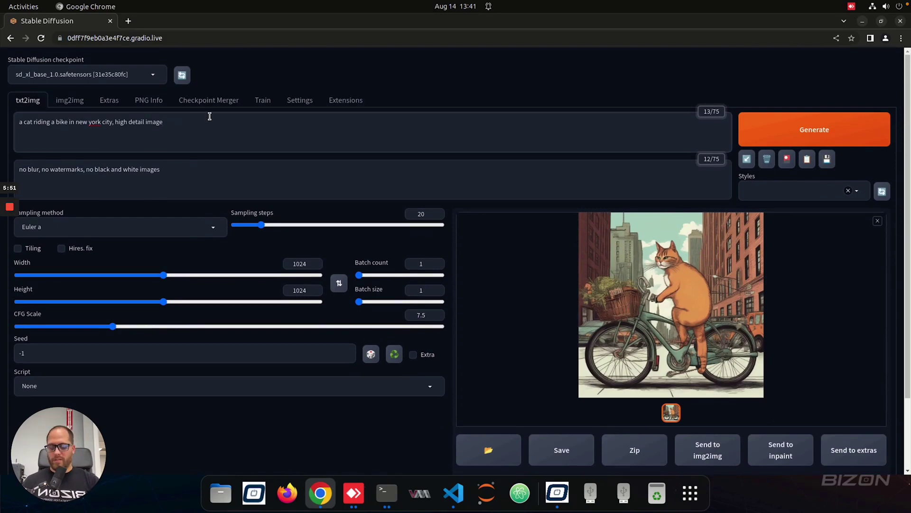
type(", ultra")
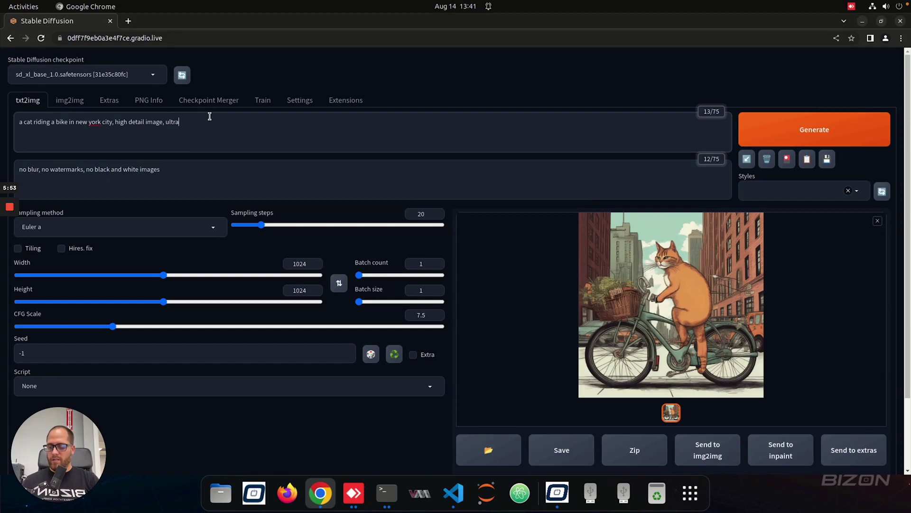
type(" realisti")
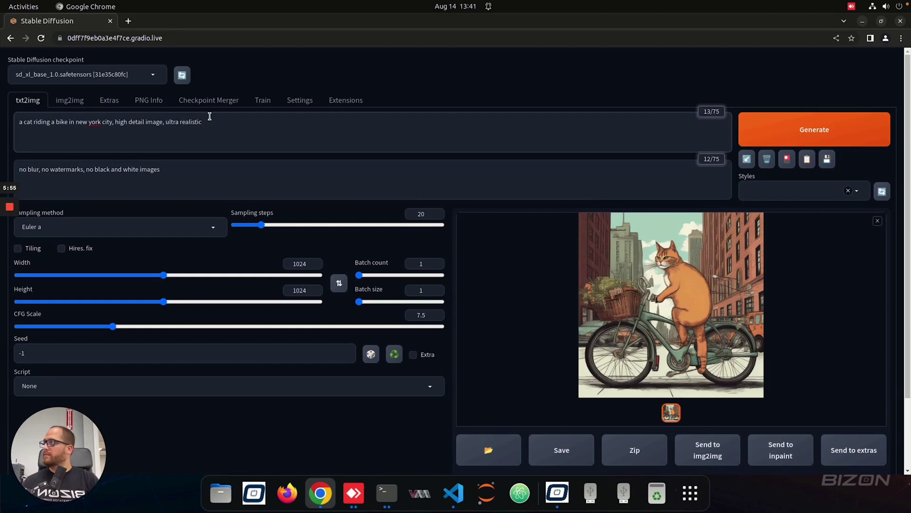
type("c")
key("ctrl+Return")
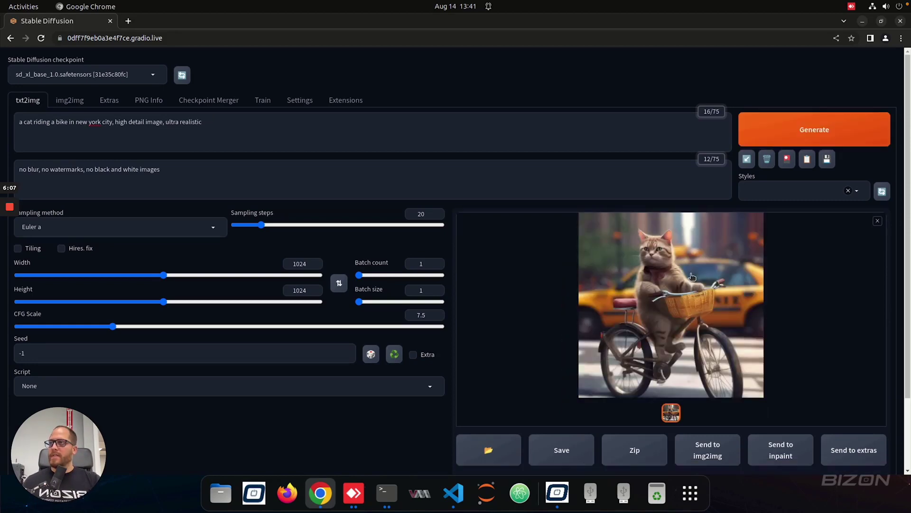
View the photorealistic cat-on-bike result full size in the lightbox, then close it
left_click(692, 277)
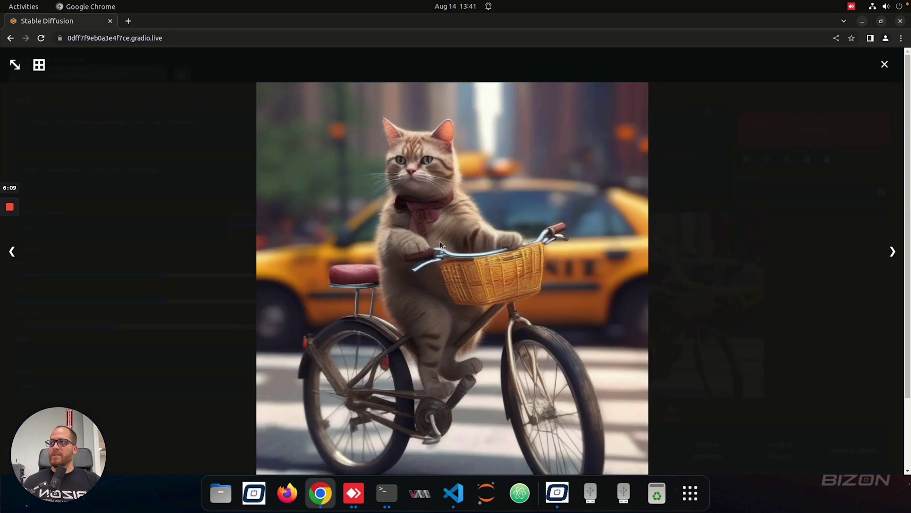
left_click(884, 64)
scroll(694, 334, "down", 3)
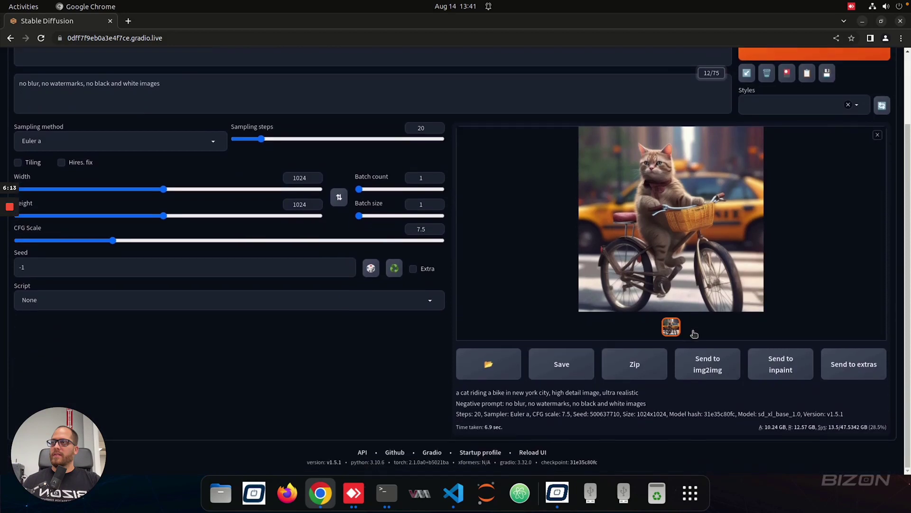
scroll(694, 334, "up", 3)
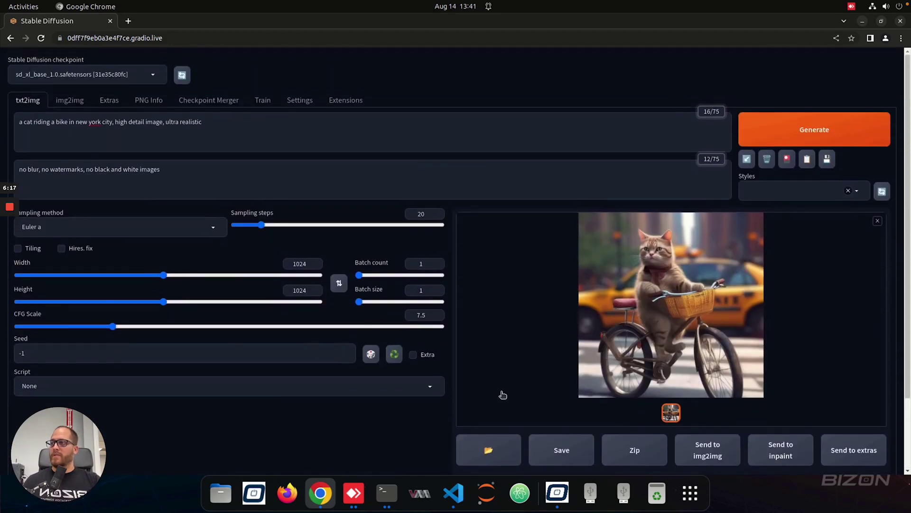
Stop the SDXL docker container with Ctrl+C and reload the gradio.live page to confirm it stopped
left_click(386, 489)
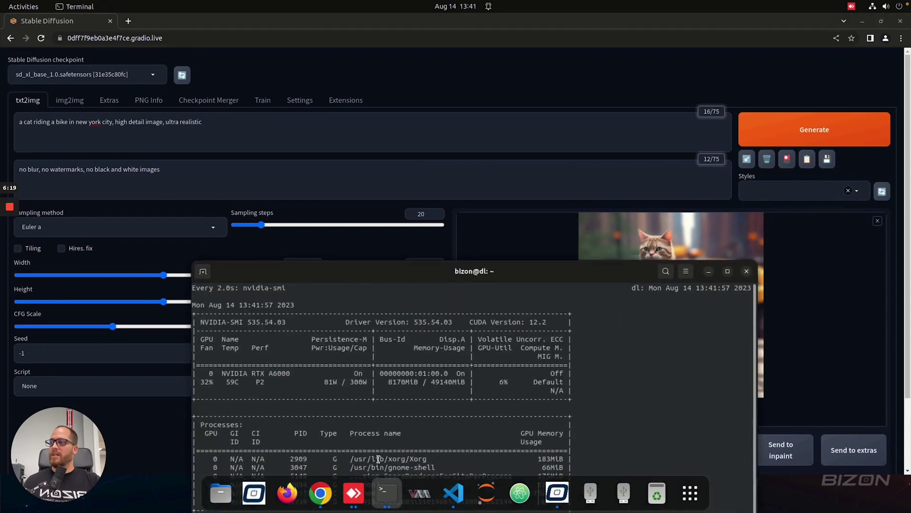
left_click(385, 481)
left_click(467, 386)
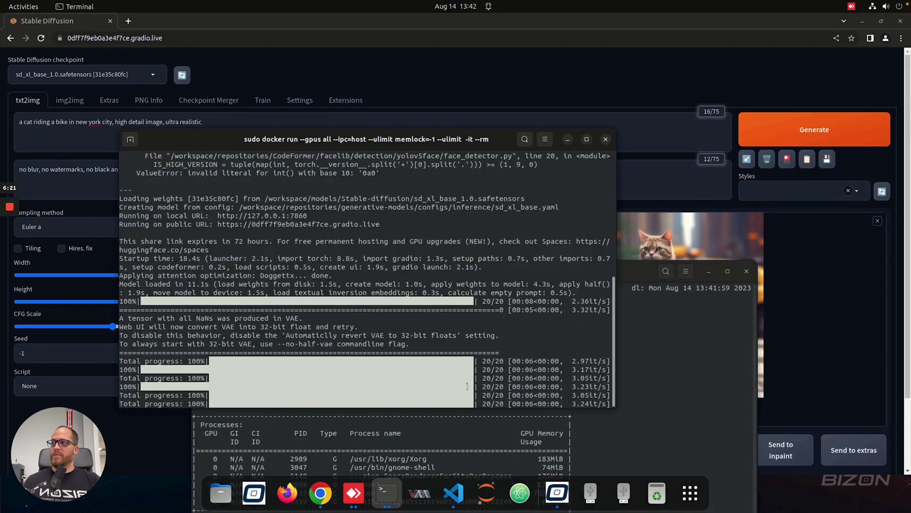
key("ctrl+c")
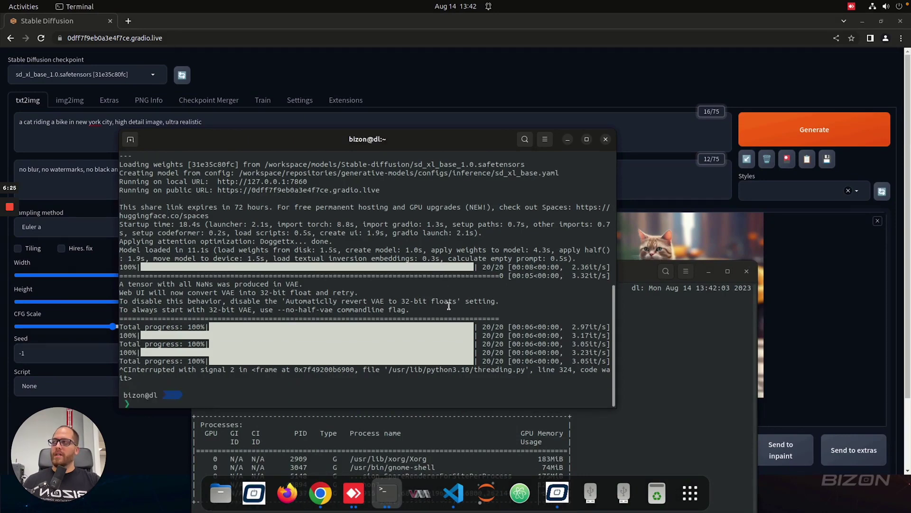
left_click(531, 79)
left_click(41, 38)
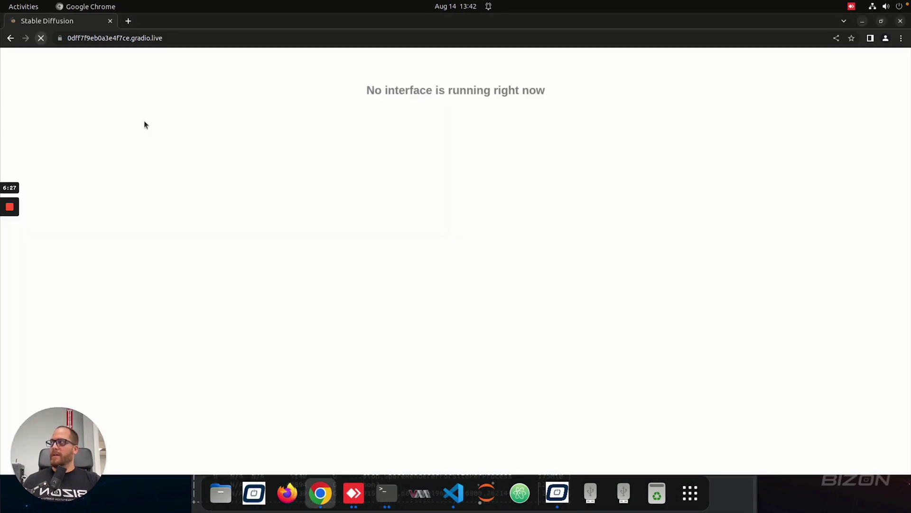